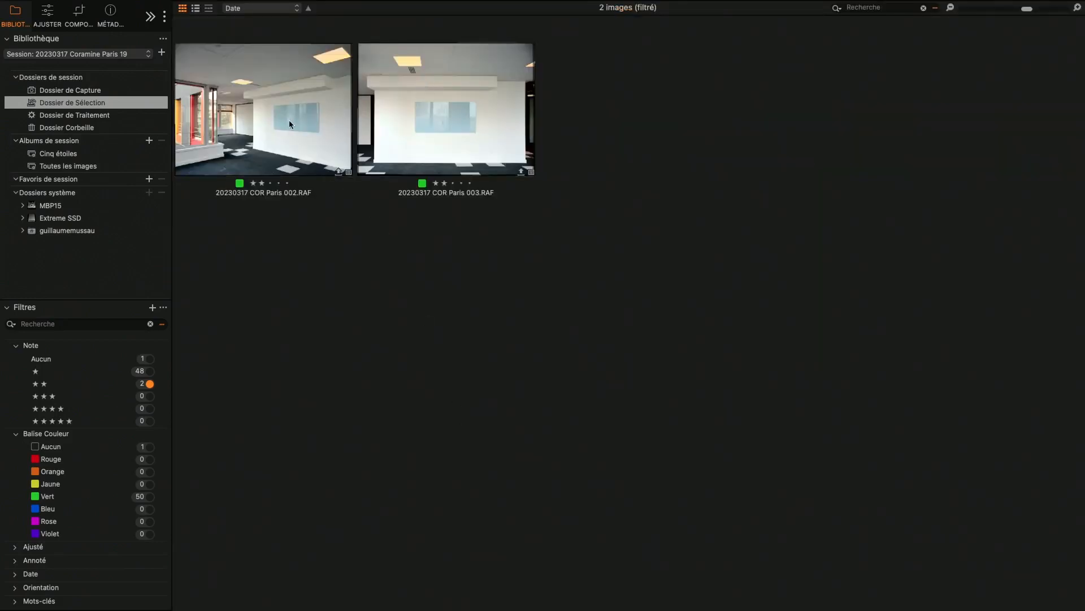
Open 002.RAF in the viewer and switch to its unedited Before rendering.
double_click(289, 120)
key("y")
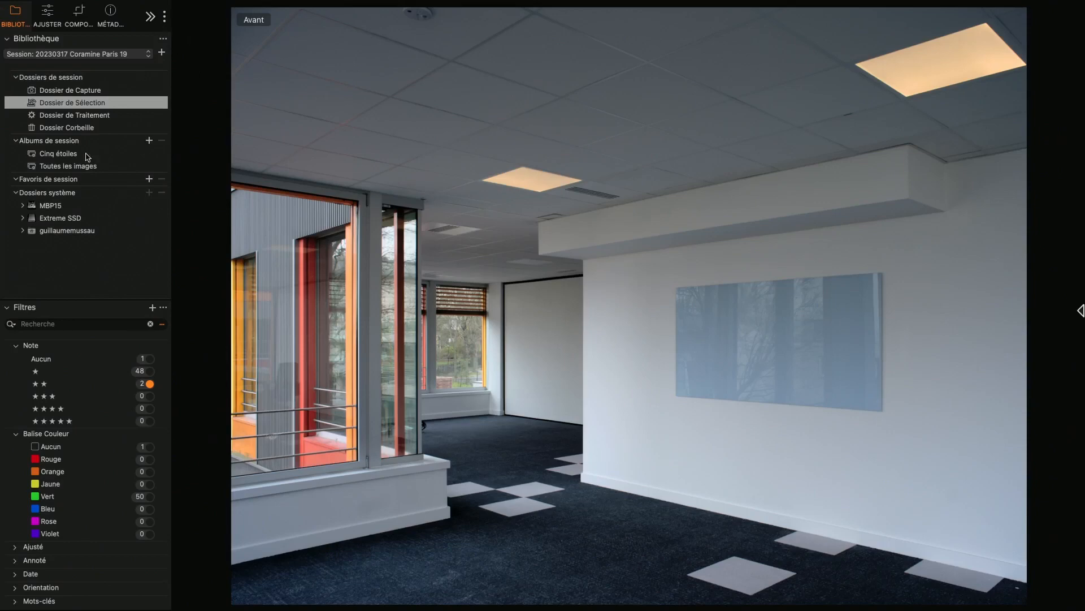
On the Fond layer, try a 5174 K white balance, then restore 5875 K.
left_click(48, 17)
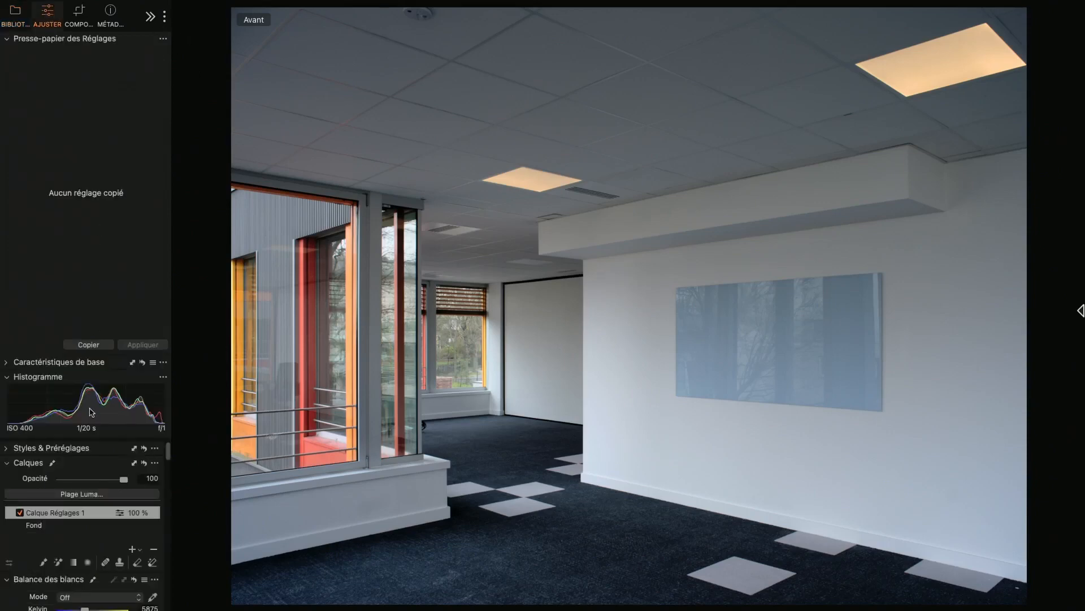
scroll(89, 559, "down", 3)
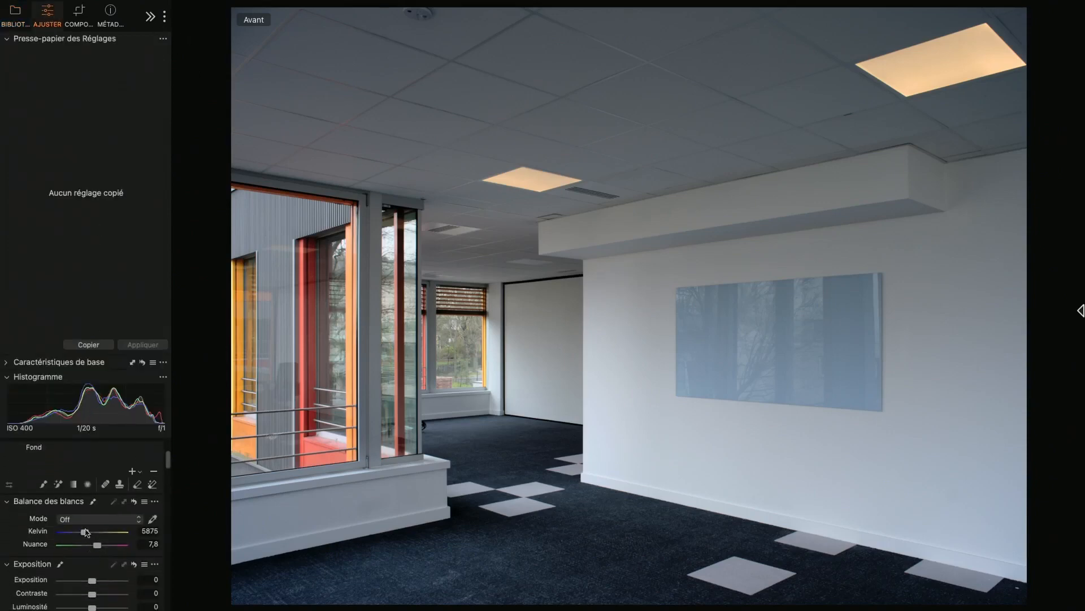
left_click(44, 456)
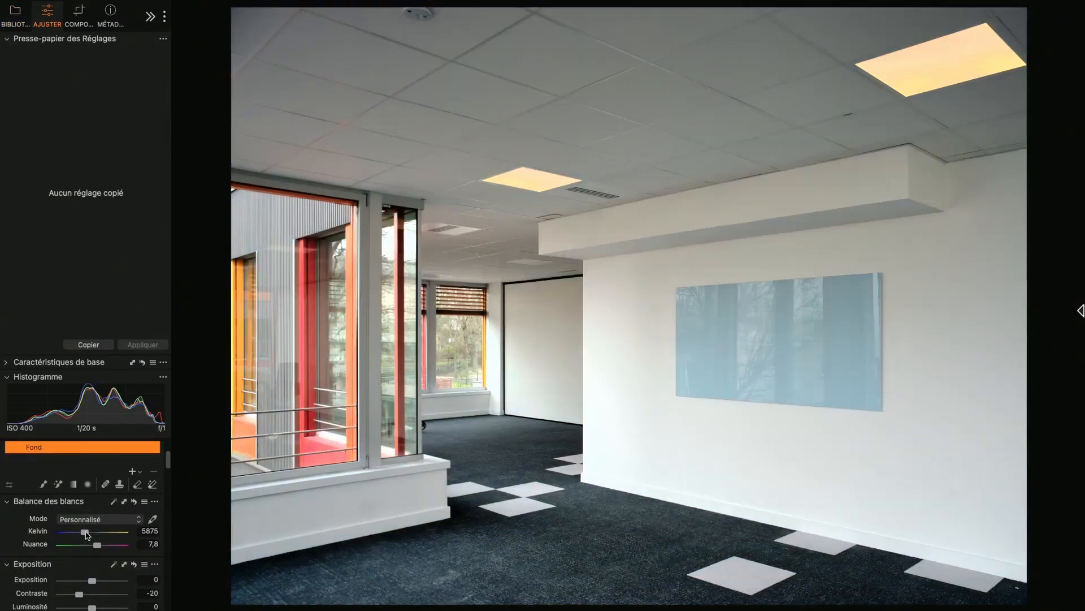
left_click_drag(88, 534, 83, 532)
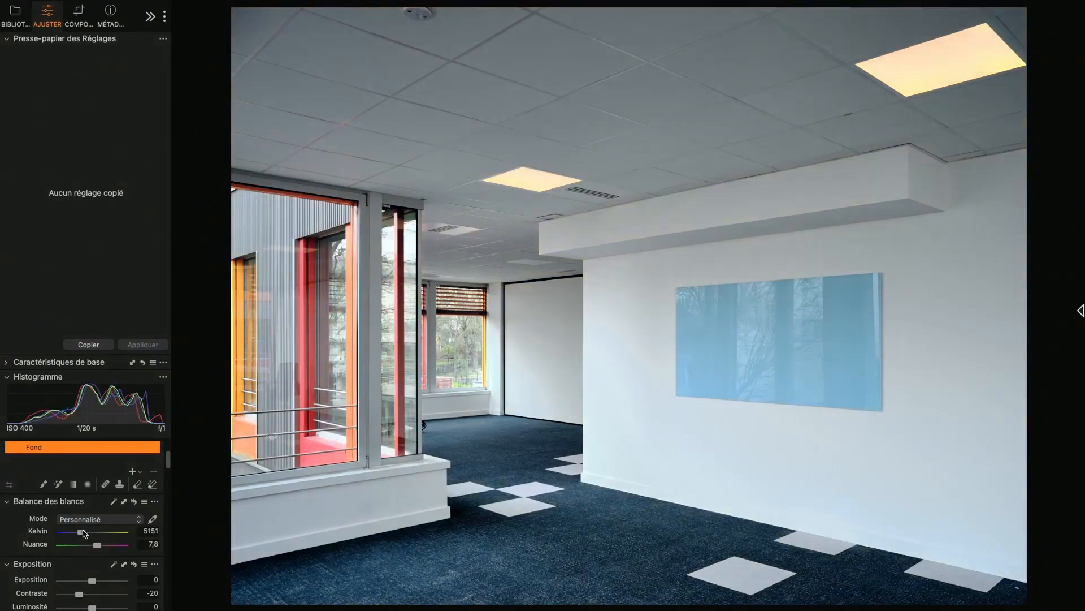
left_click_drag(83, 533, 85, 533)
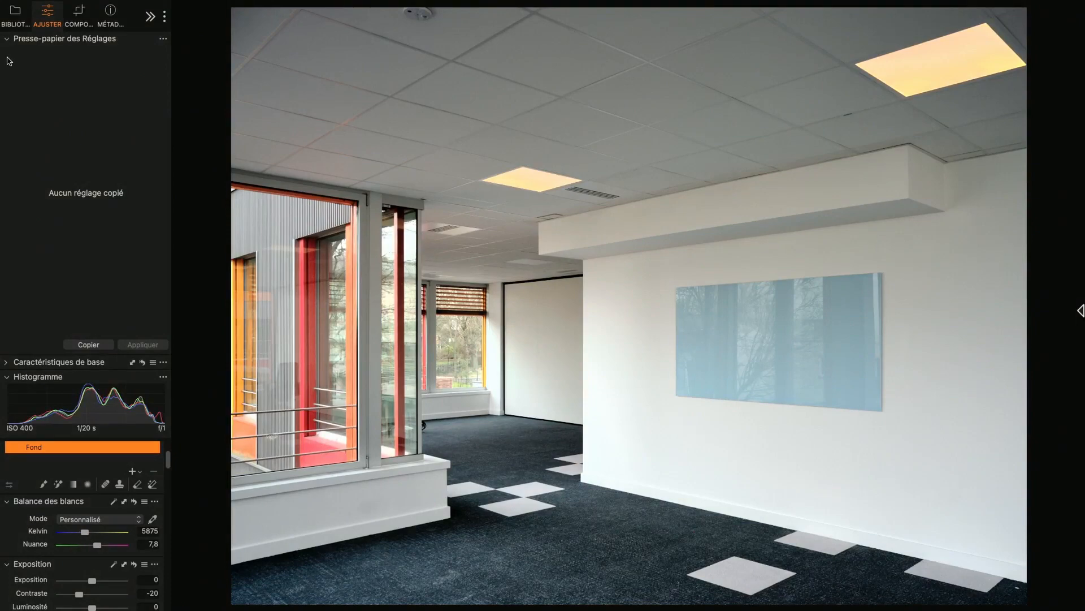
left_click(6, 38)
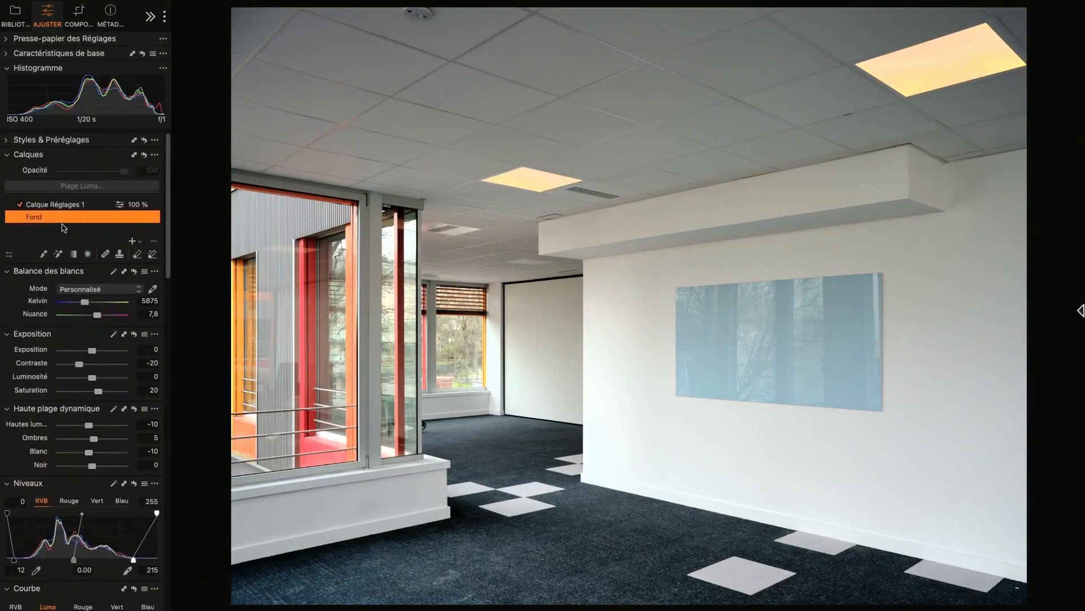
Toggle Calque Réglages 1 off and back on, then show the Before version.
left_click(20, 203)
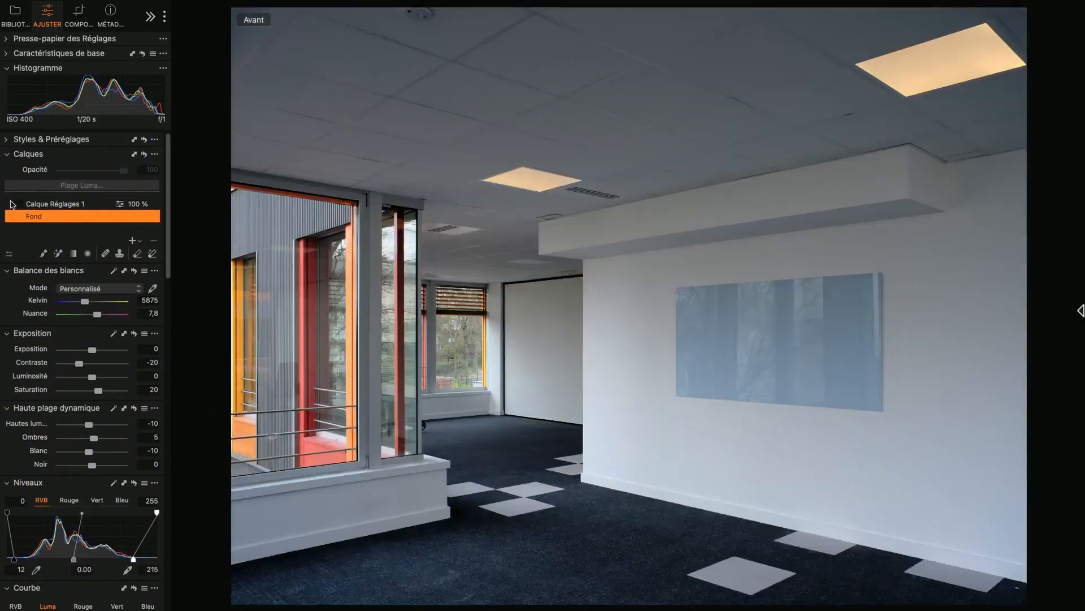
left_click(20, 204)
key("y")
mouse_move(753, 2)
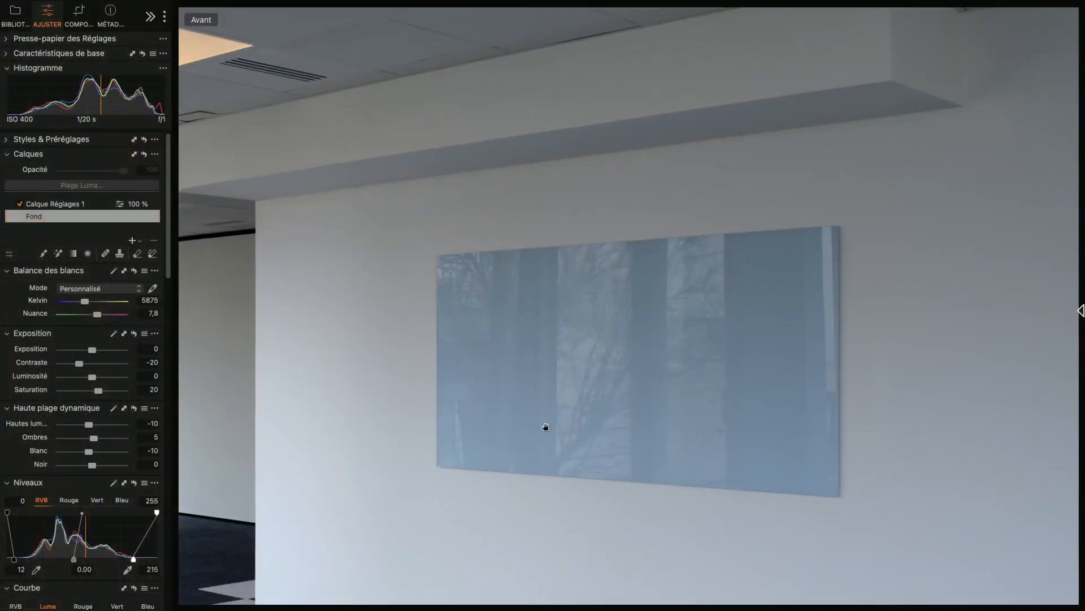
Create a blank adjustment layer, Calque Réglages 2, above Calque Réglages 1.
left_click(135, 243)
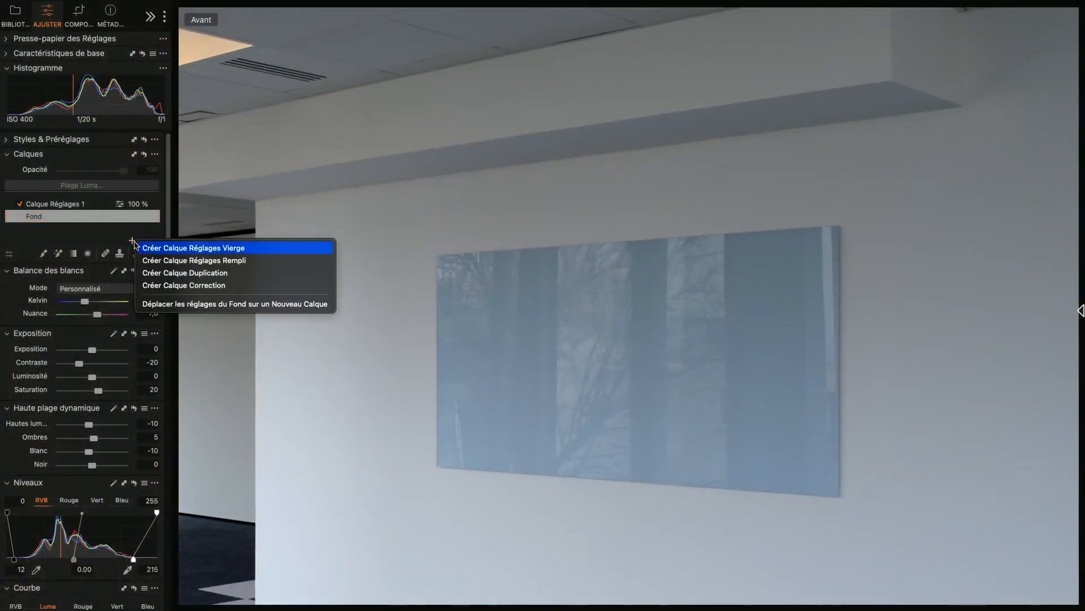
left_click(143, 246)
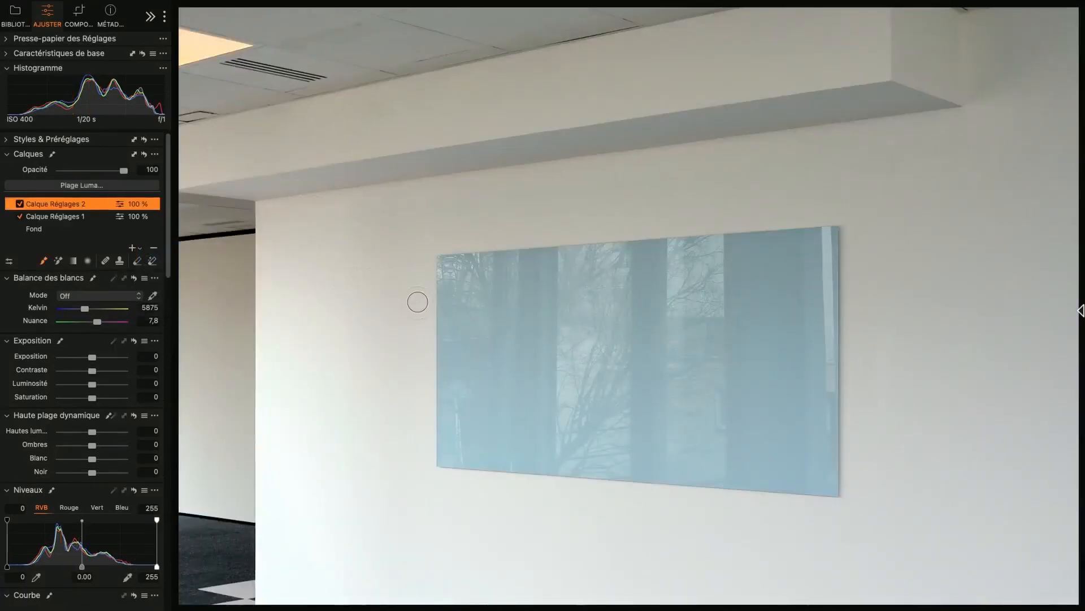
right_click(418, 301)
Exit full-screen mode and enlarge the Capture One window.
mouse_move(365, 3)
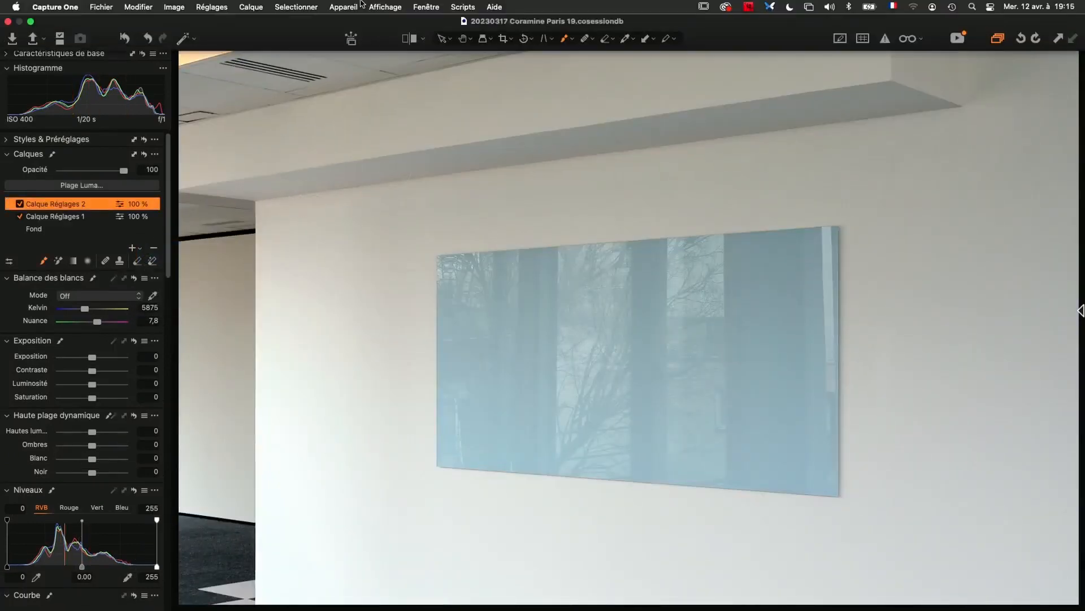
key("super+t")
key("super+t")
left_click(31, 21)
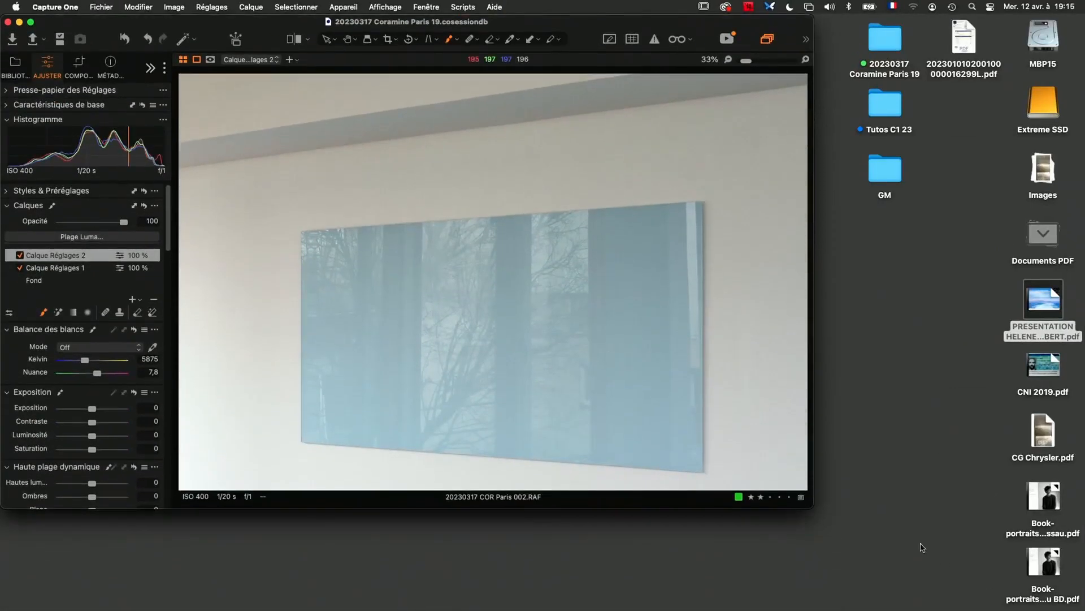
left_click_drag(813, 507, 1081, 609)
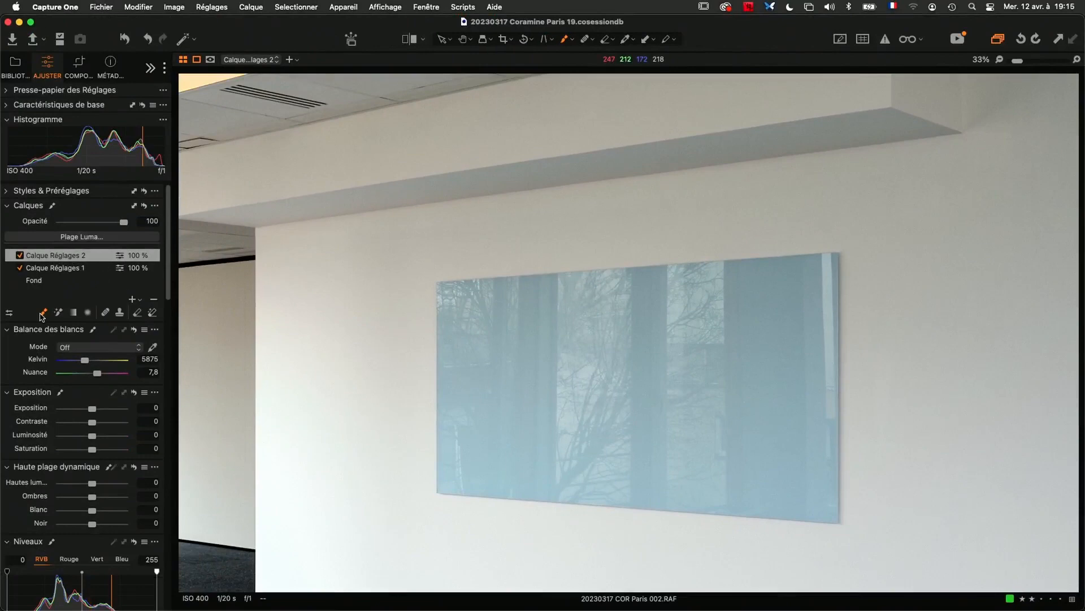
Paint a mask stroke across the glass panel, displayed as a red overlay.
mouse_move(494, 342)
left_mouse_down()
mouse_move(606, 337)
mouse_move(538, 350)
left_mouse_up()
key("m")
mouse_move(509, 365)
left_mouse_down()
mouse_move(615, 345)
mouse_move(687, 311)
left_mouse_up()
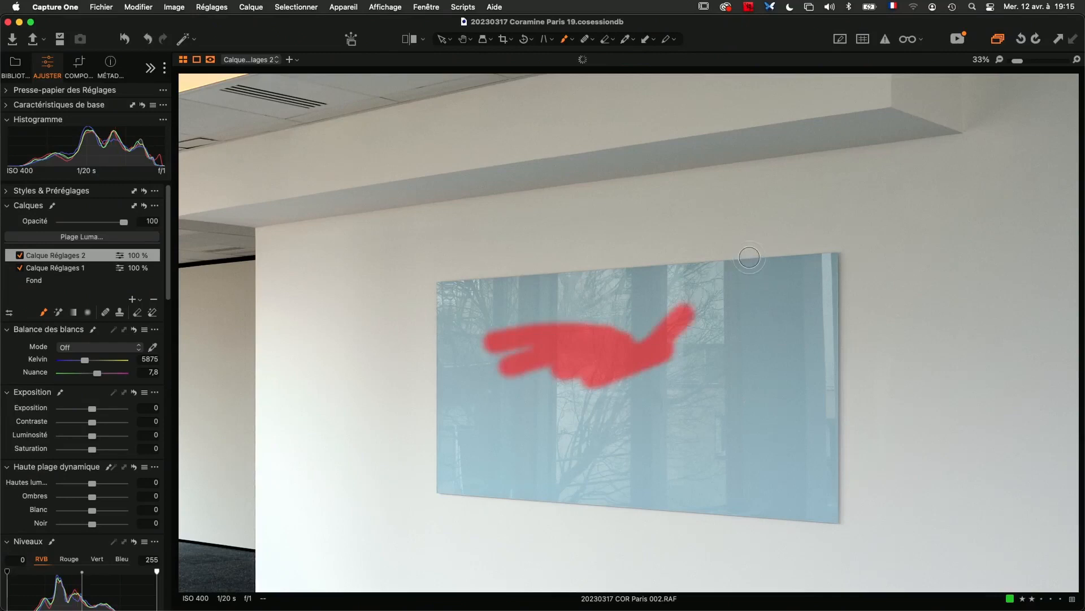
Erase the painted mask with the magic eraser enlarged to about 303.
key("e")
right_click(486, 334)
left_click_drag(486, 334, 497, 333)
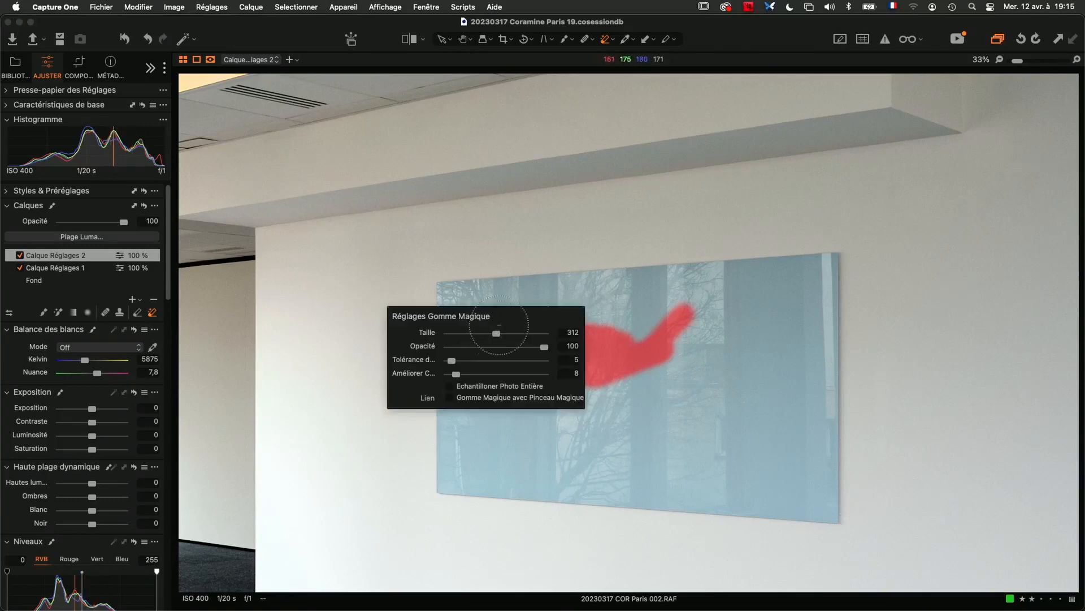
left_click_drag(637, 319, 505, 346)
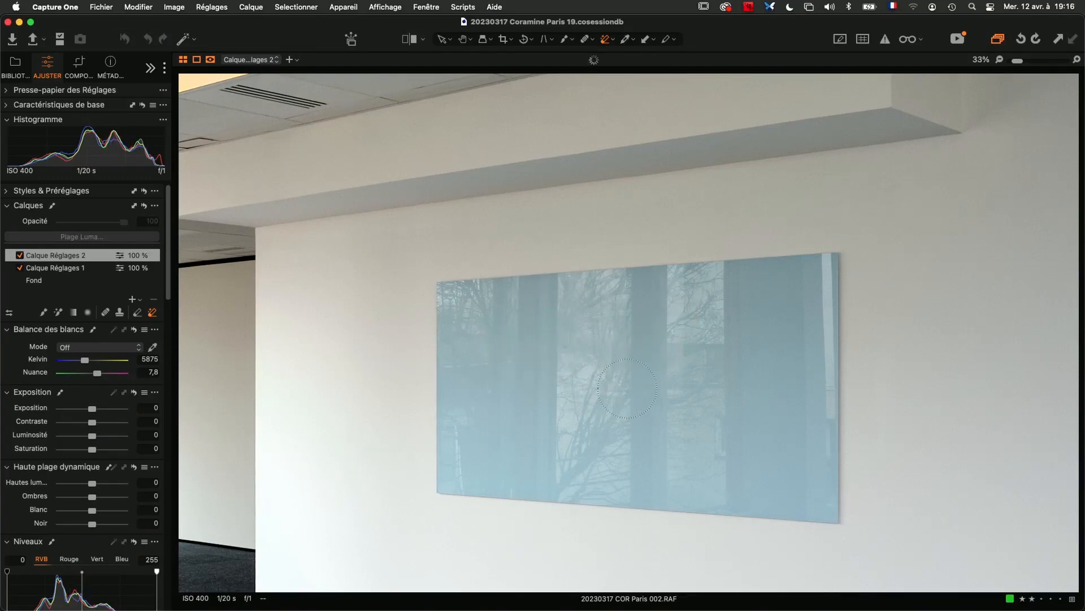
Switch to the Draw Mask brush and make it slightly smaller.
key("b")
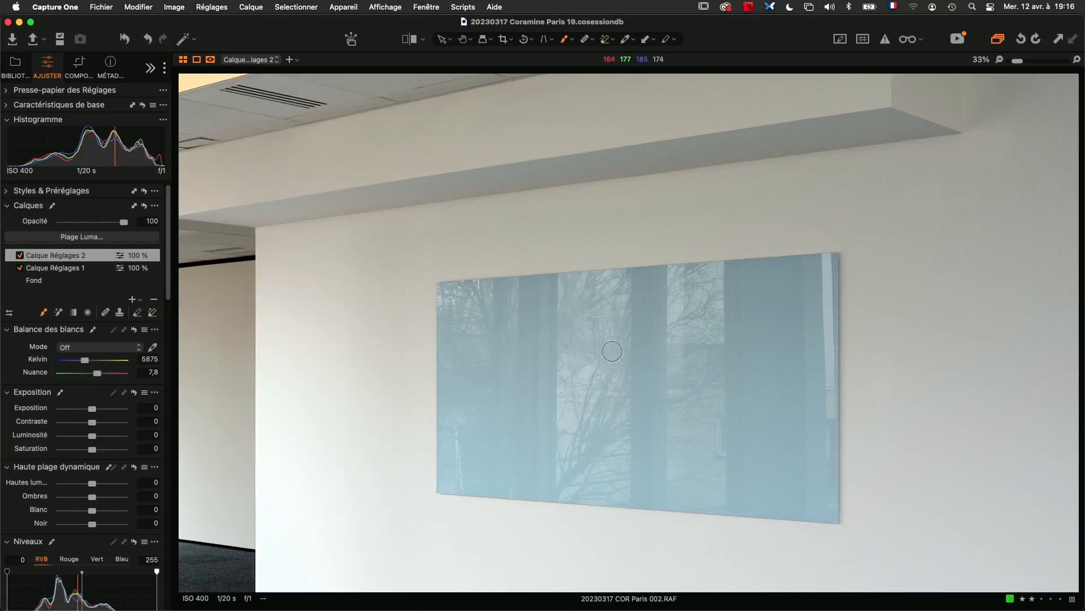
scroll(467, 307, "up", 3)
scroll(467, 308, "up", 1)
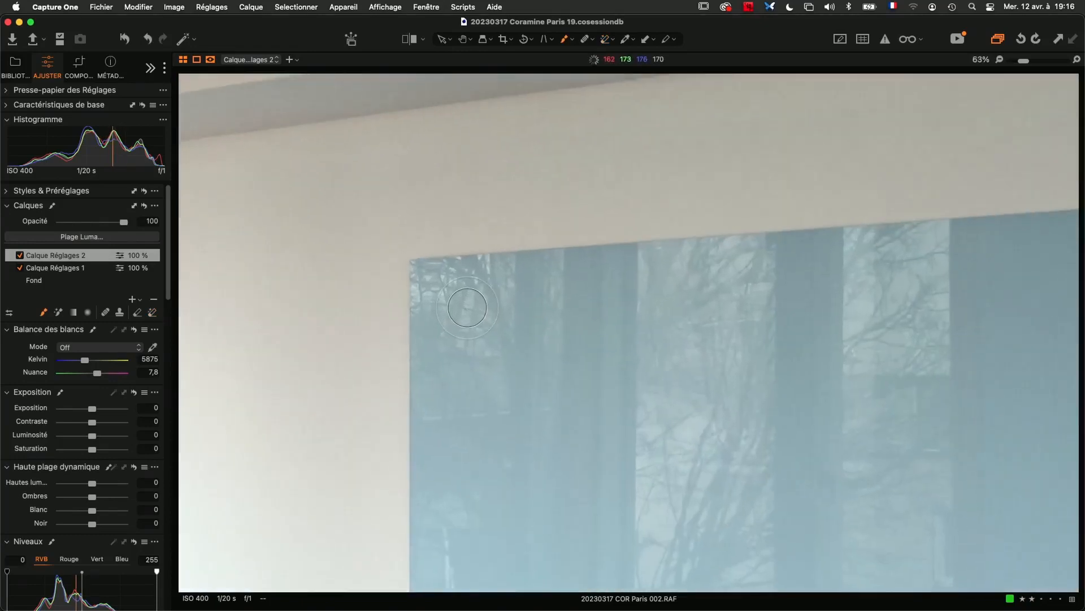
right_click(467, 308)
left_click_drag(462, 308, 461, 307)
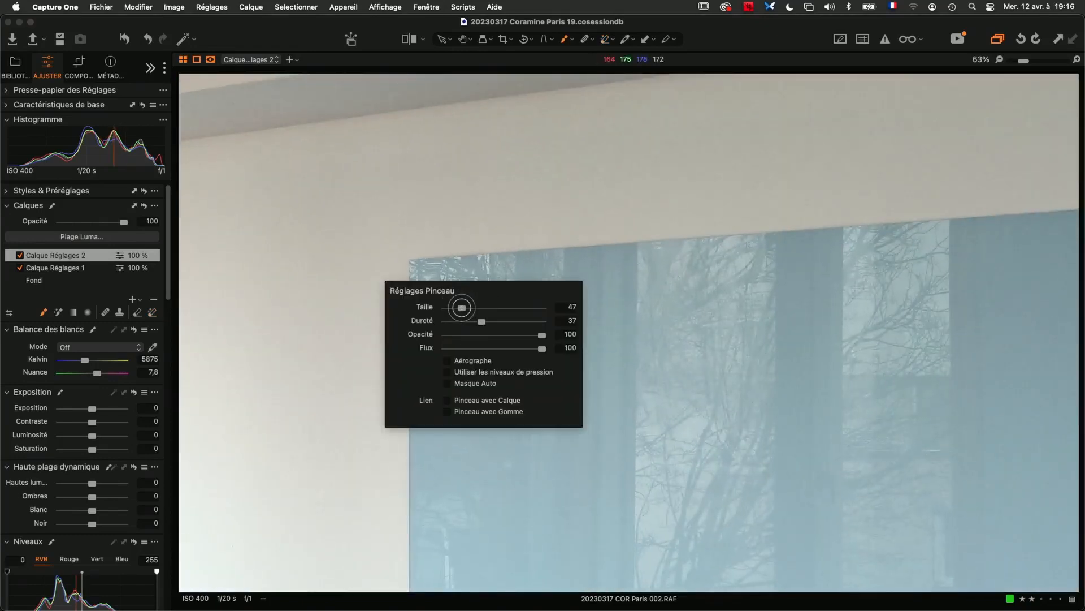
Trace the glass panel's four edges with straight mask lines, then fit the whole photo.
left_click(418, 266)
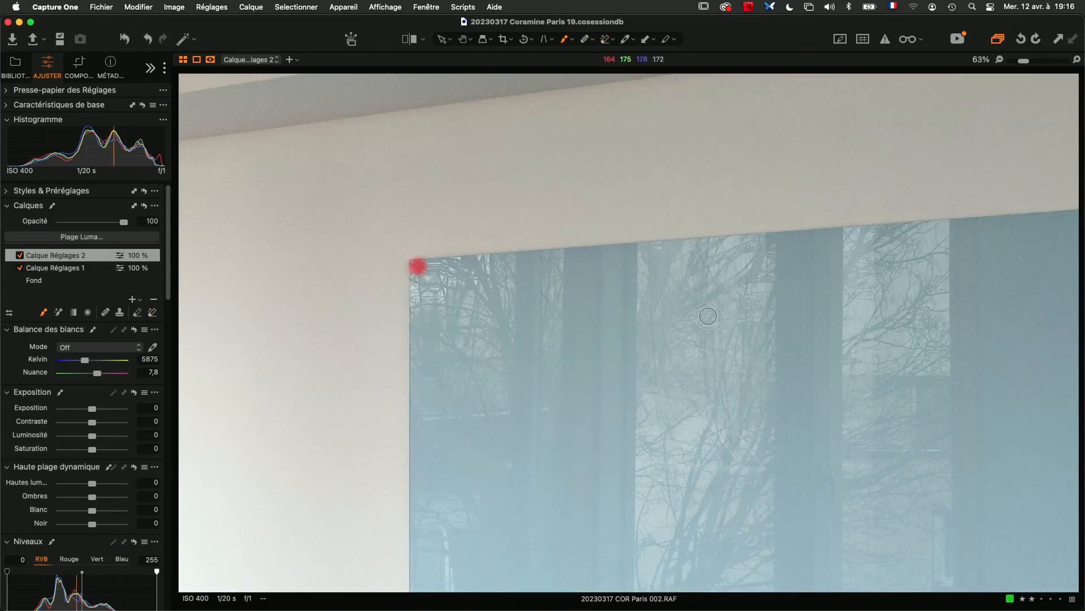
left_click_drag(761, 296, 477, 337)
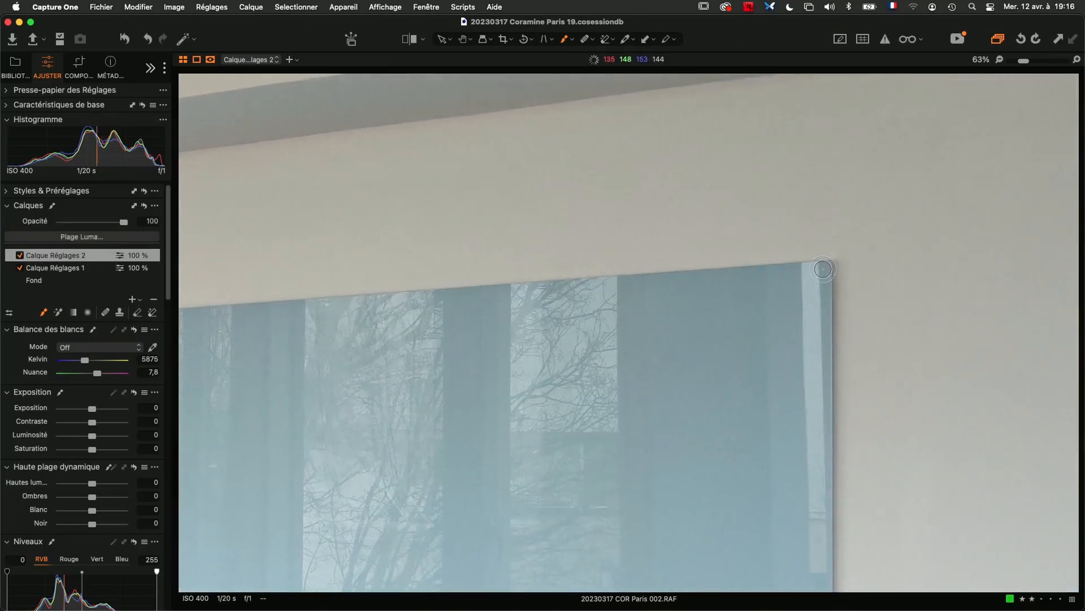
left_click(823, 269, "shift")
left_click_drag(775, 443, 805, 98)
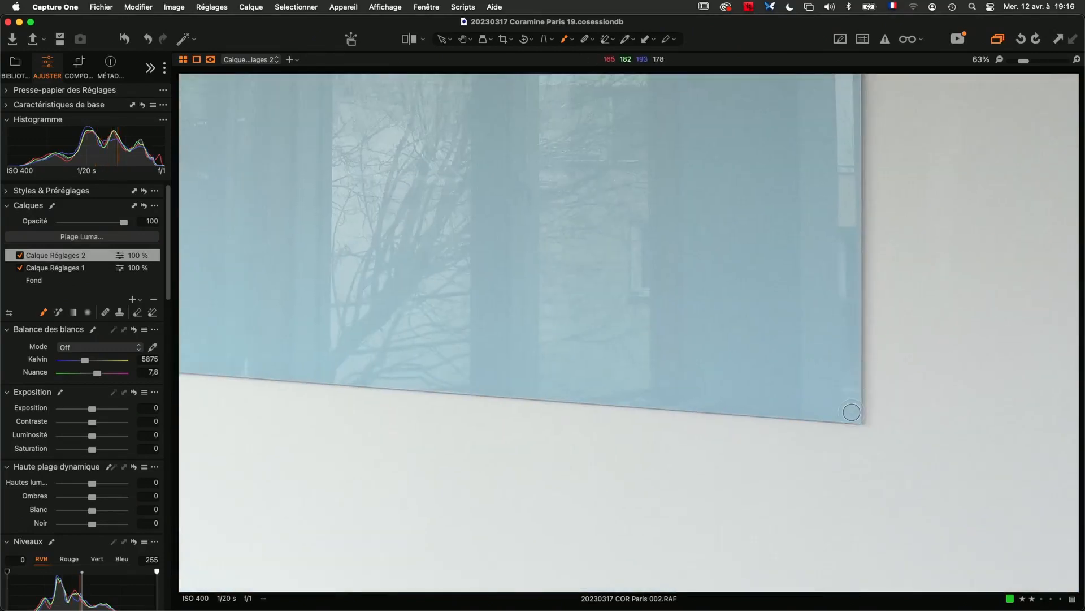
left_click(853, 415, "shift")
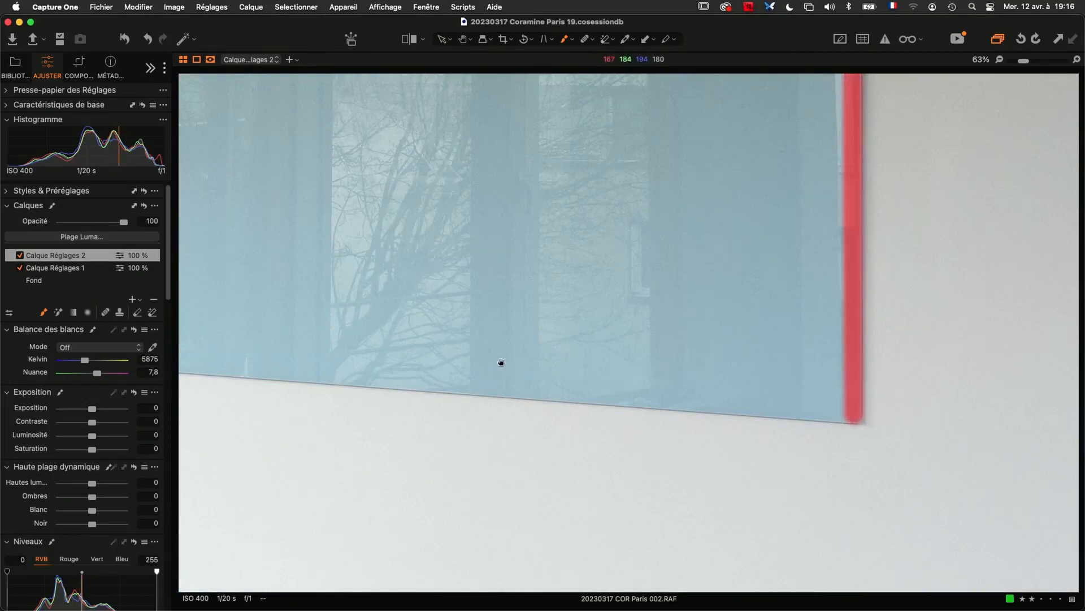
left_click_drag(501, 363, 985, 400)
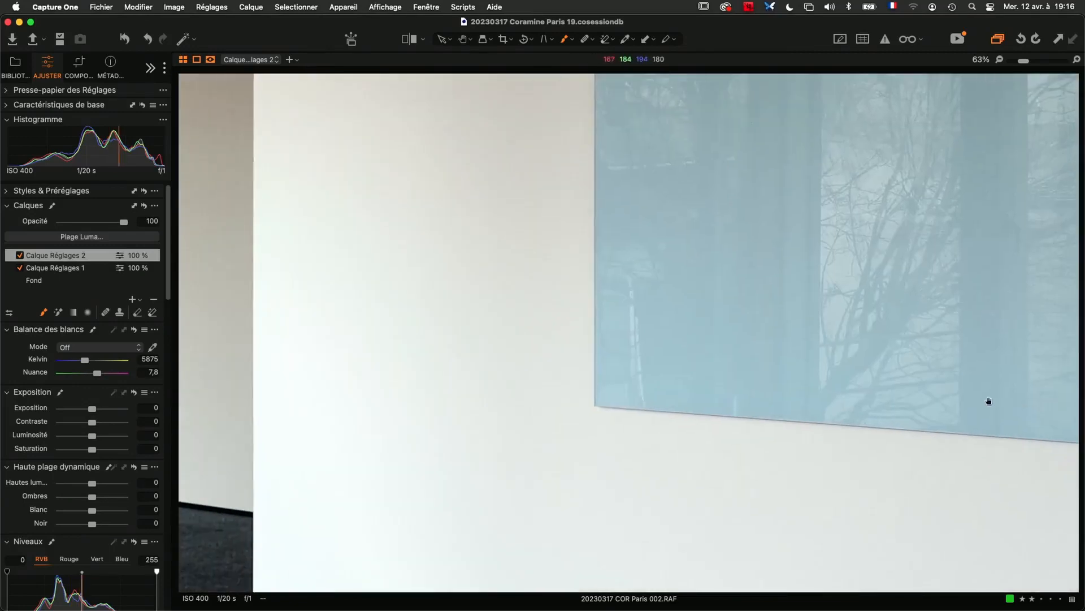
left_click(602, 399, "shift")
left_click_drag(650, 213, 621, 477)
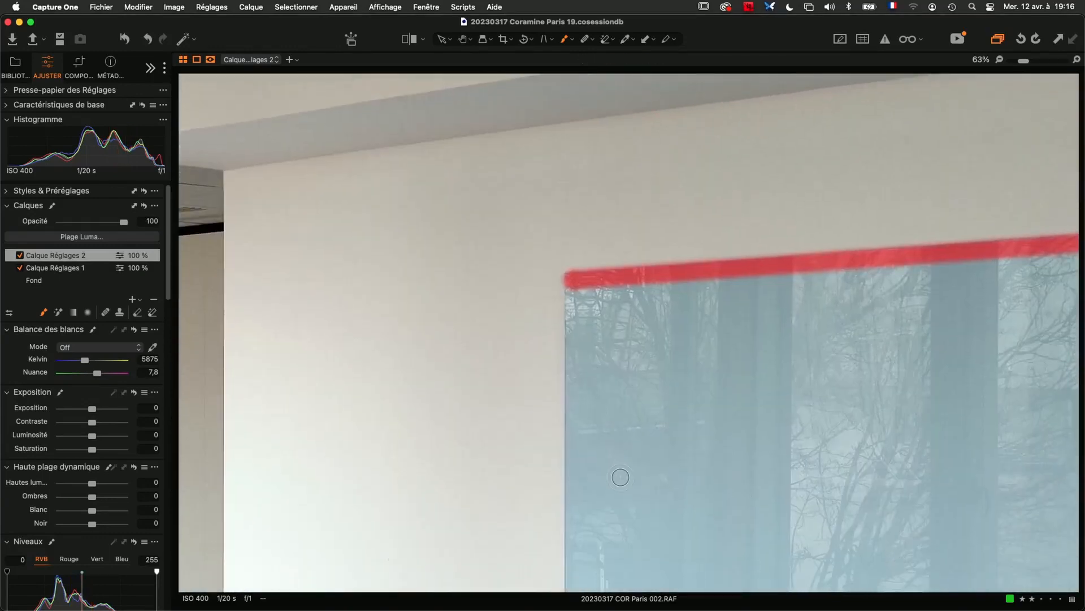
left_click(572, 281)
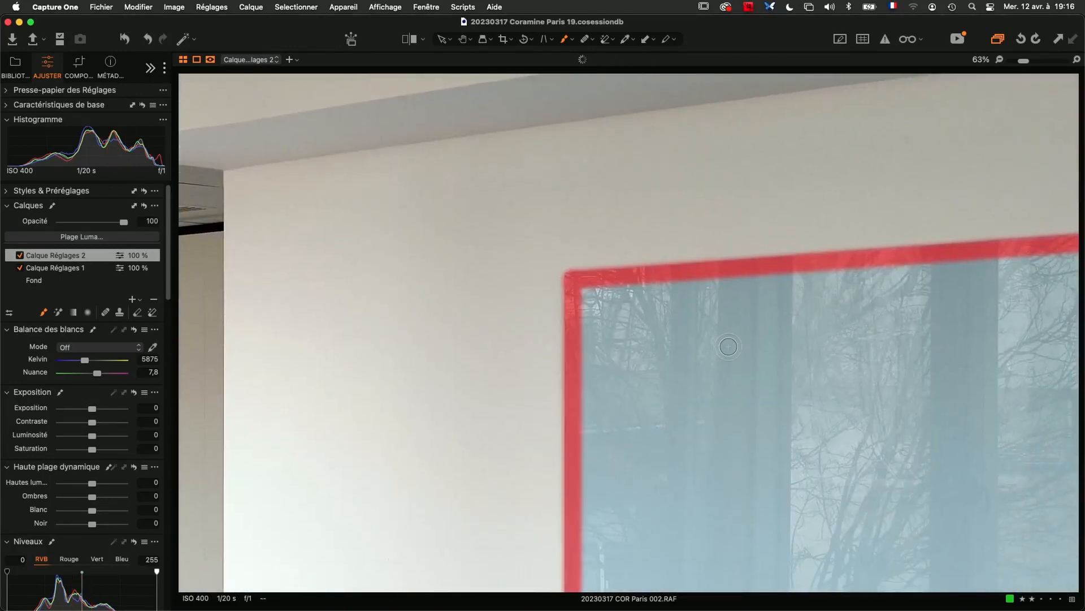
key("super+0")
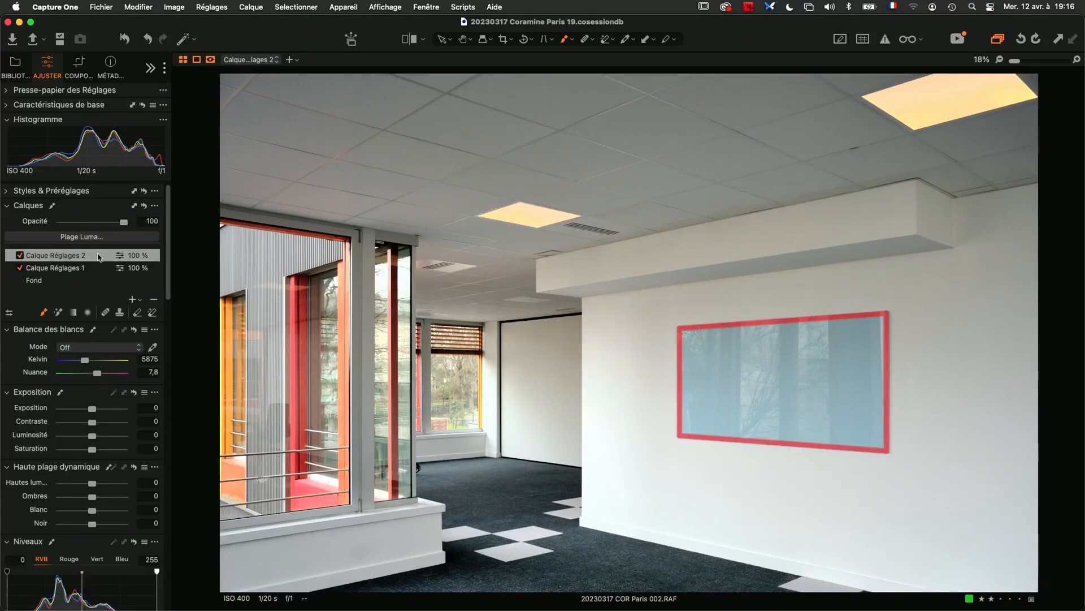
Fill Calque Réglages 2's outlined mask so it covers the whole glass panel.
right_click(98, 257)
left_click(120, 284)
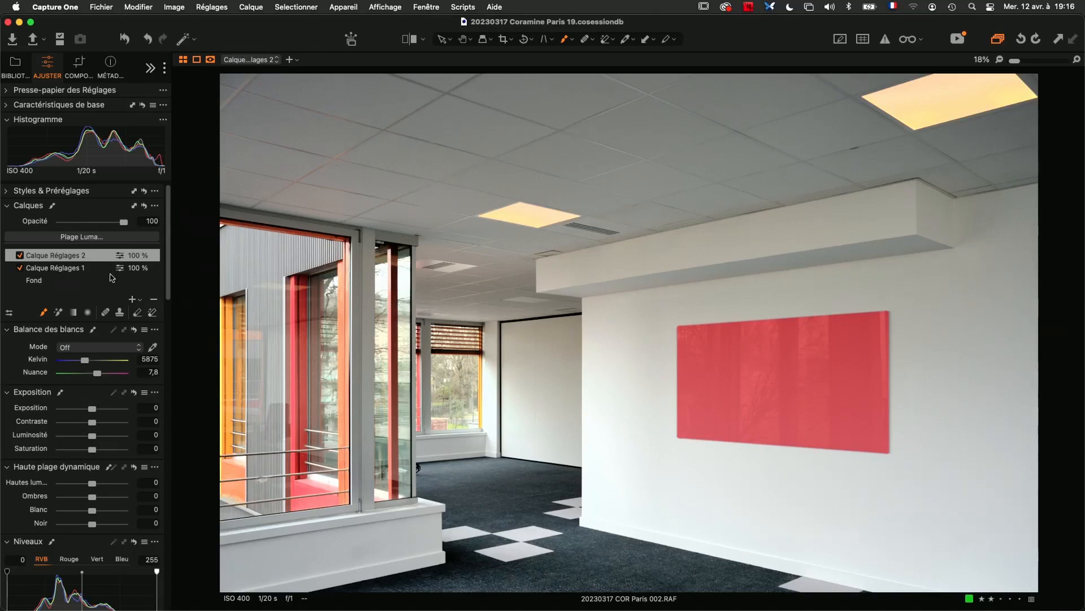
Invert Calque Réglages 2's mask and set its Levels white point to 230.
right_click(98, 257)
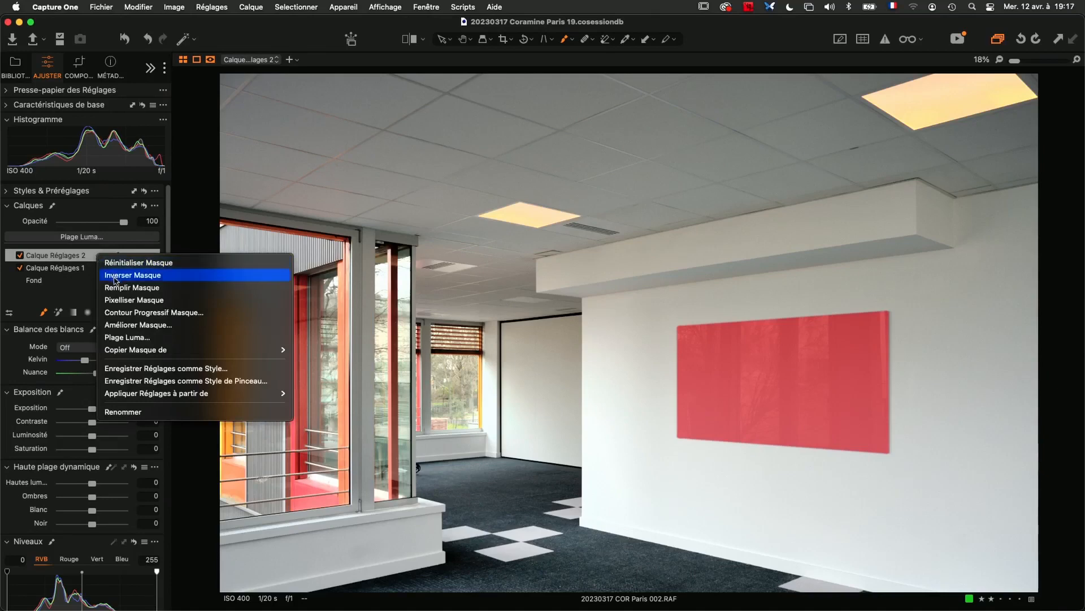
left_click(117, 275)
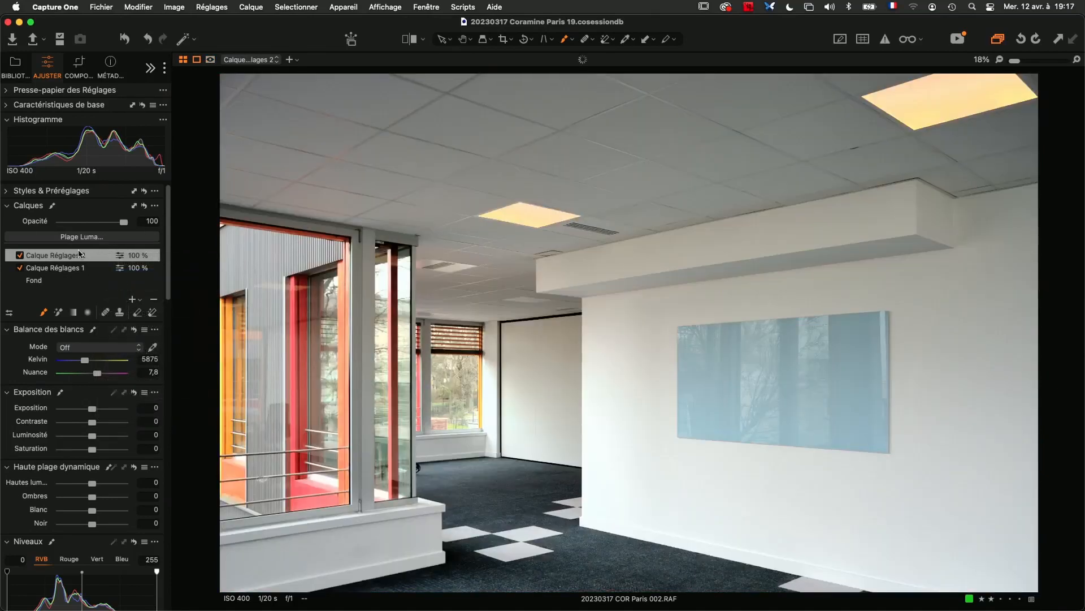
scroll(124, 480, "down", 1)
scroll(124, 480, "down", 5)
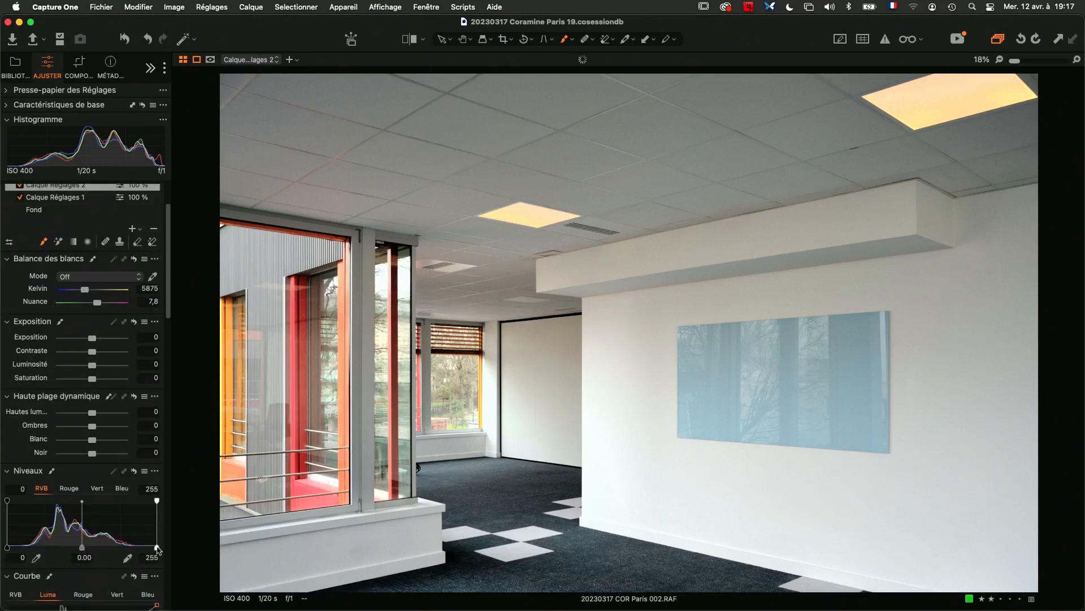
left_click_drag(157, 548, 142, 548)
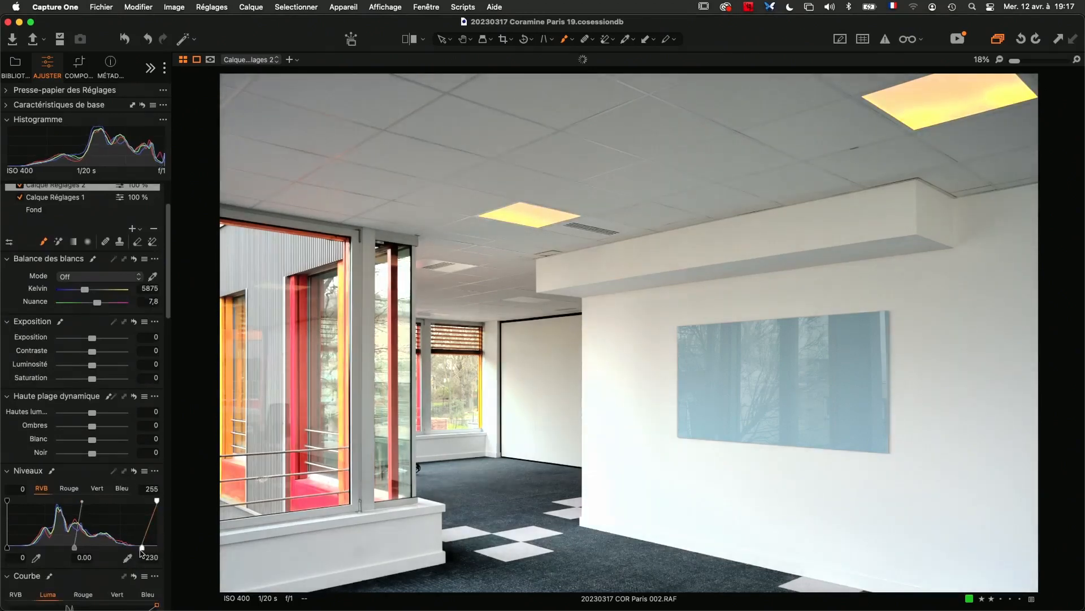